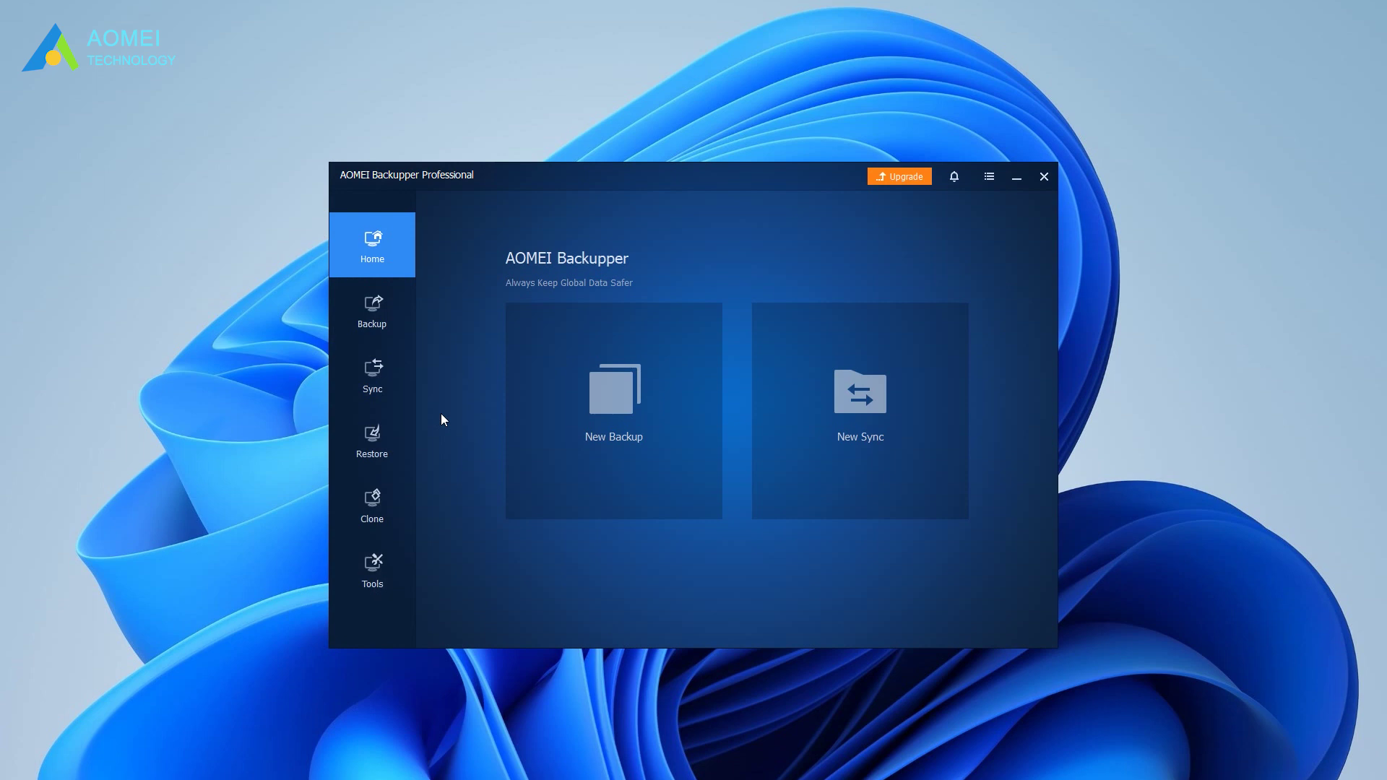
Step: Start a Disk Clone with Disk2 as the source disk
left_click(398, 512)
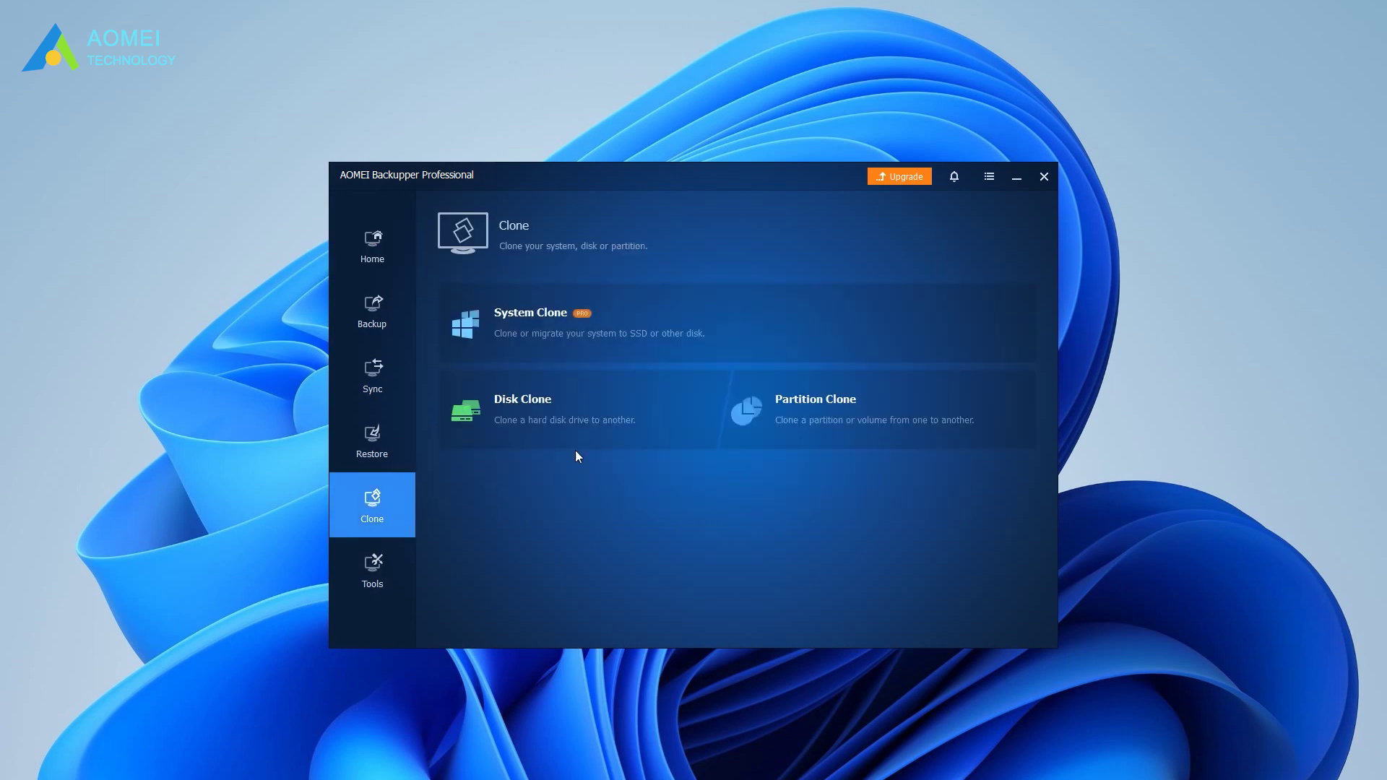
left_click(593, 428)
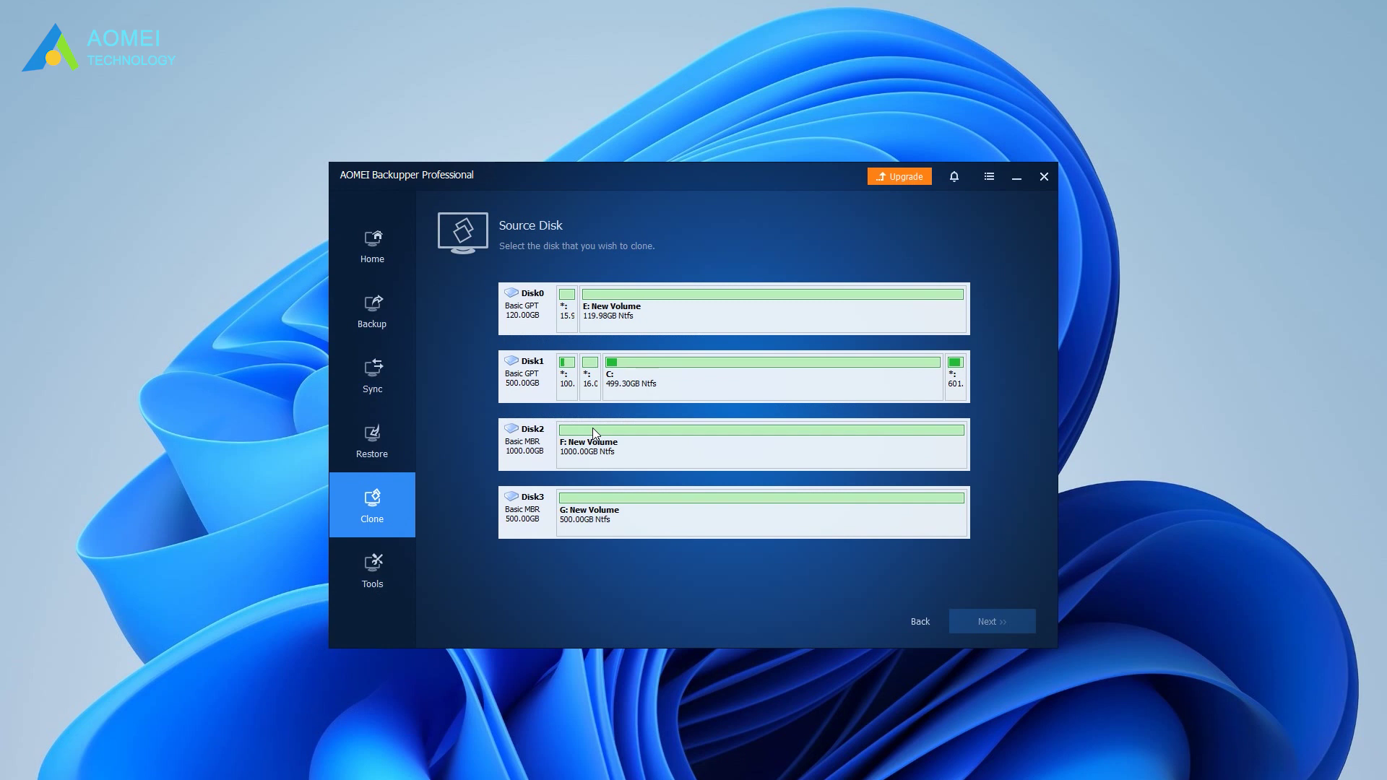
left_click(710, 466)
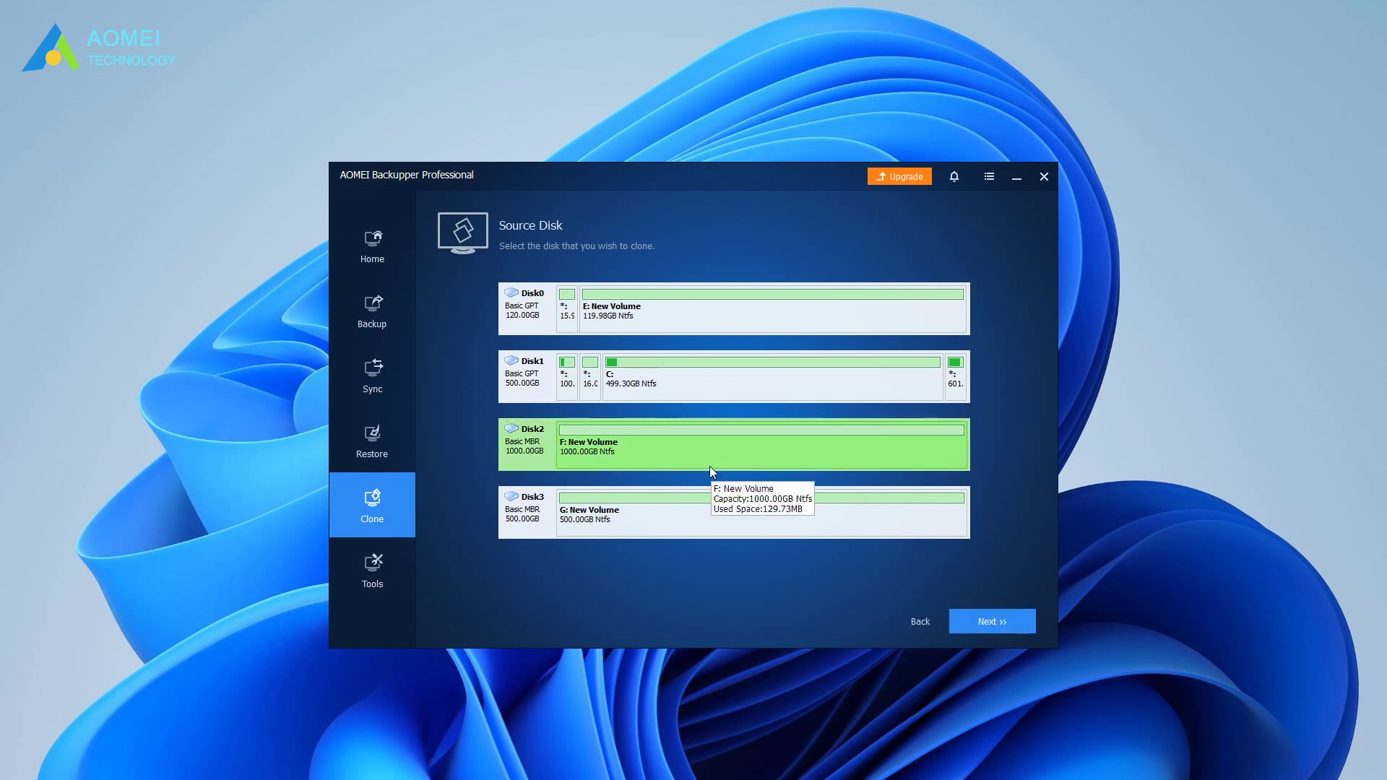
left_click(1019, 621)
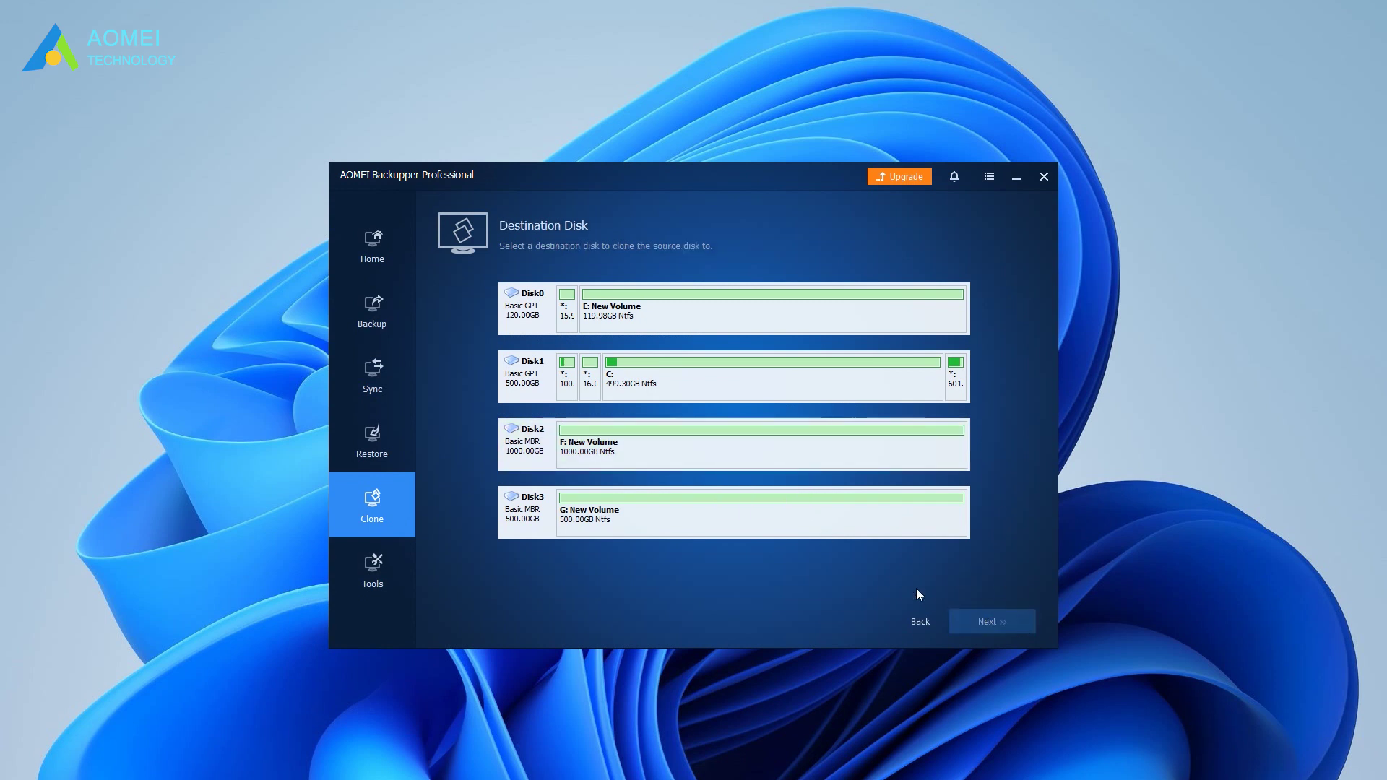
Step: Set Disk3 as the destination and start cloning with SSD Alignment enabled
left_click(778, 525)
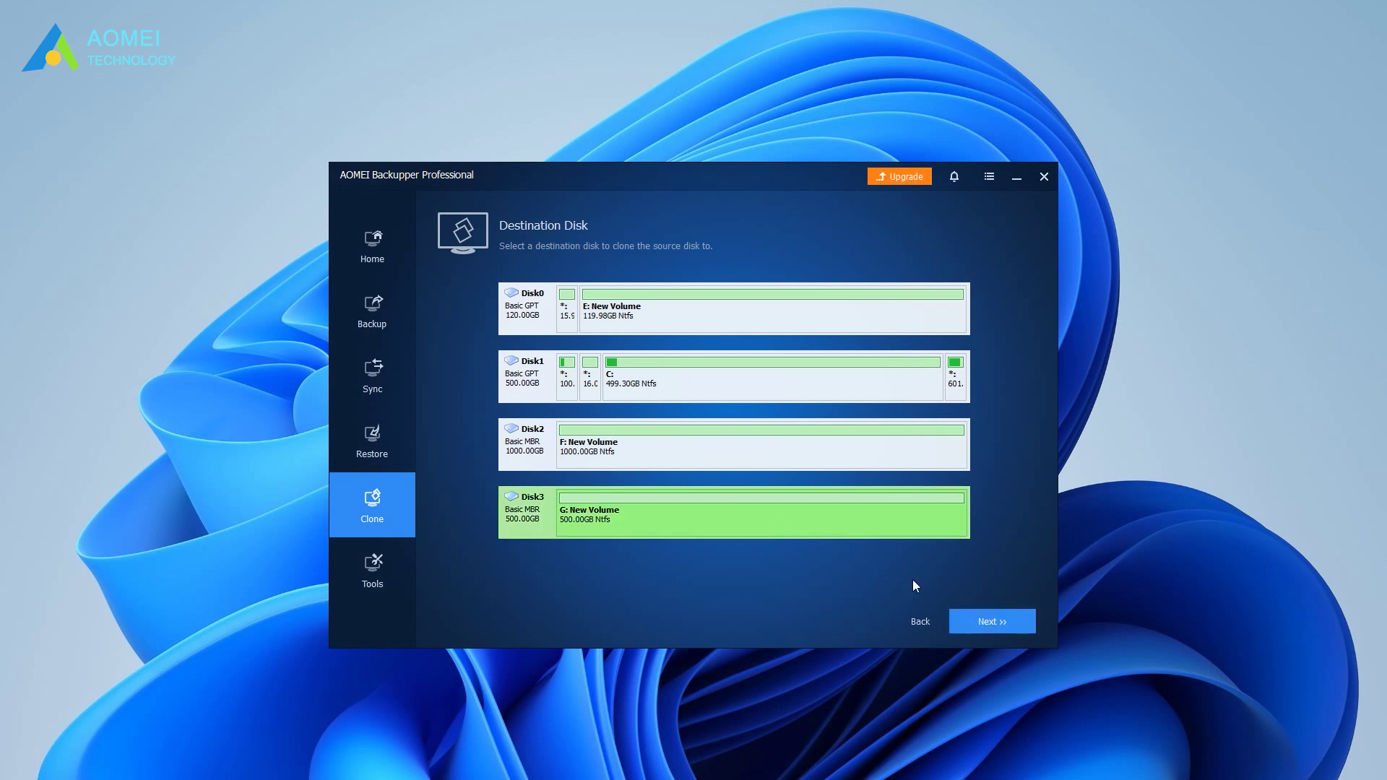
left_click(978, 621)
left_click(870, 474)
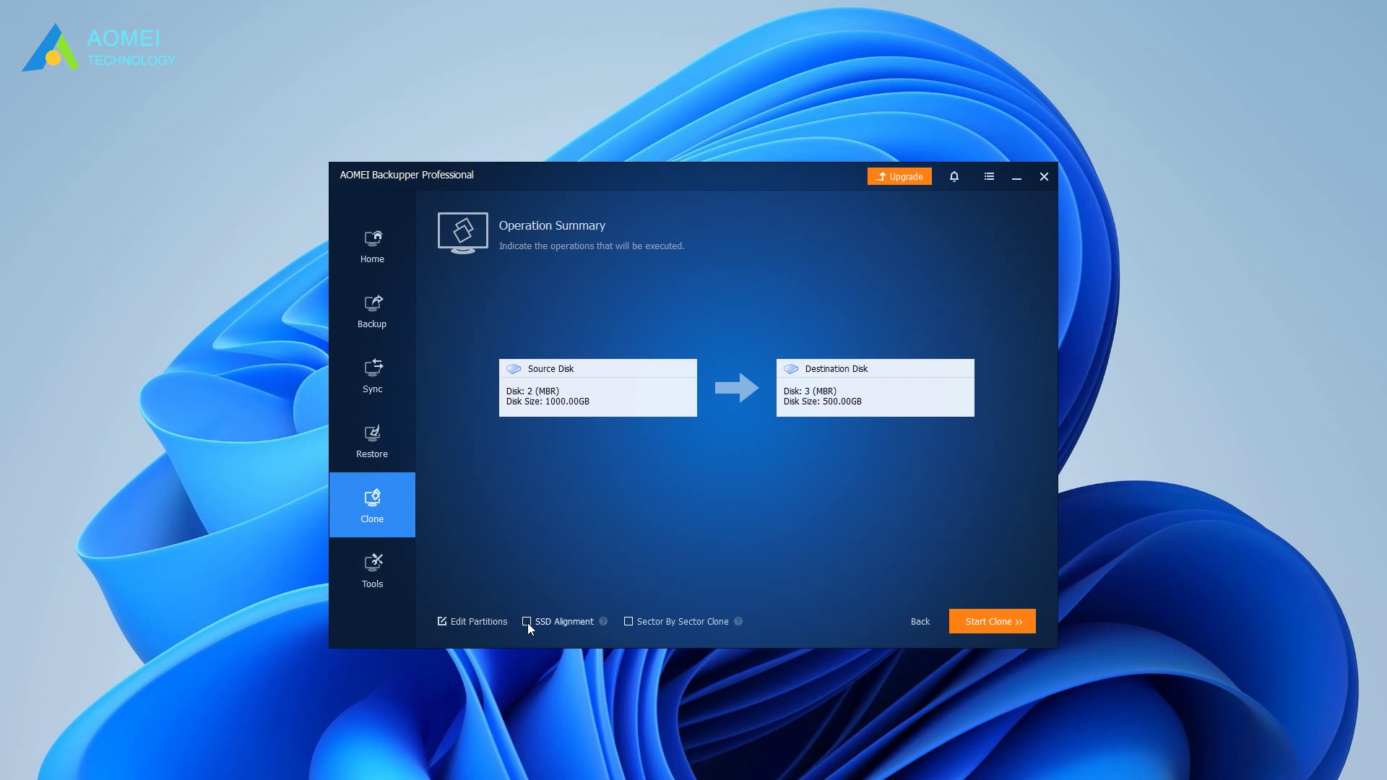
mouse_move(604, 621)
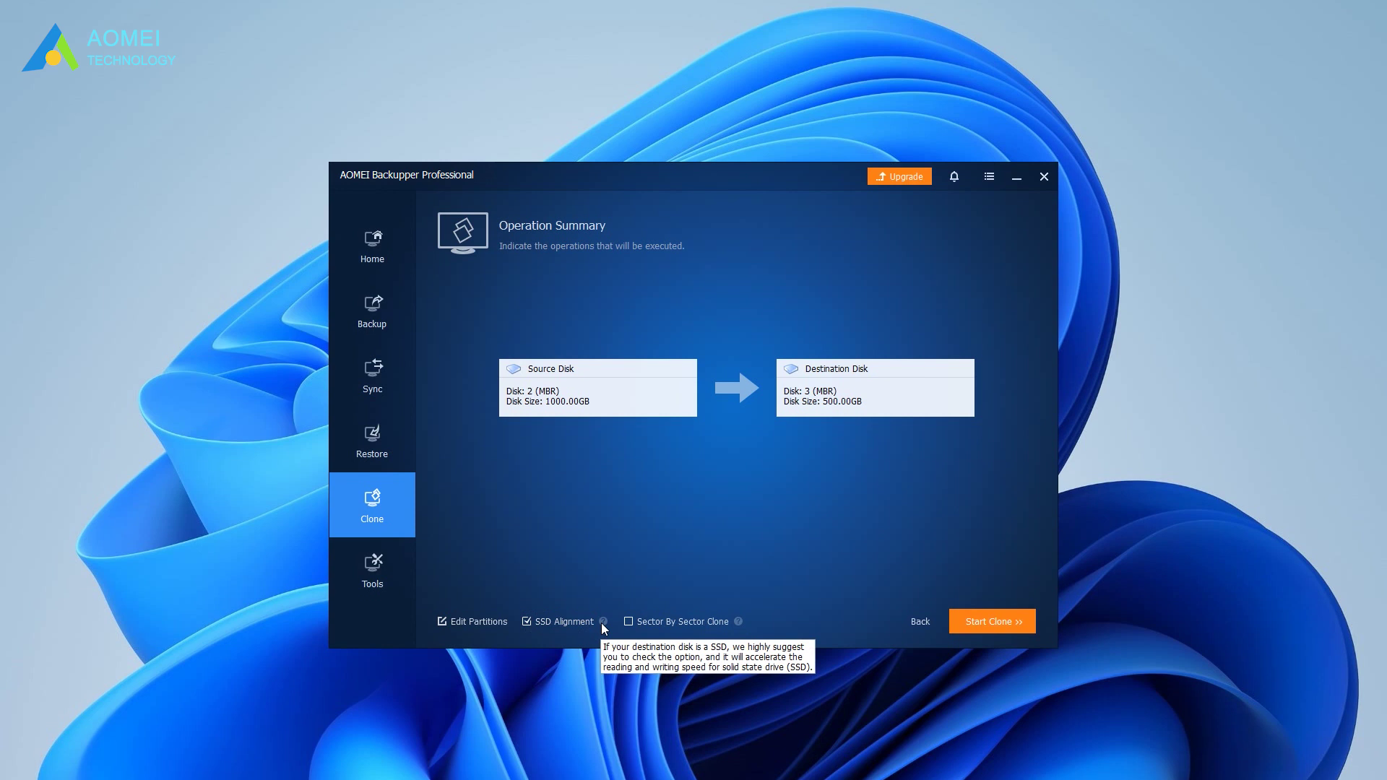
left_click(991, 620)
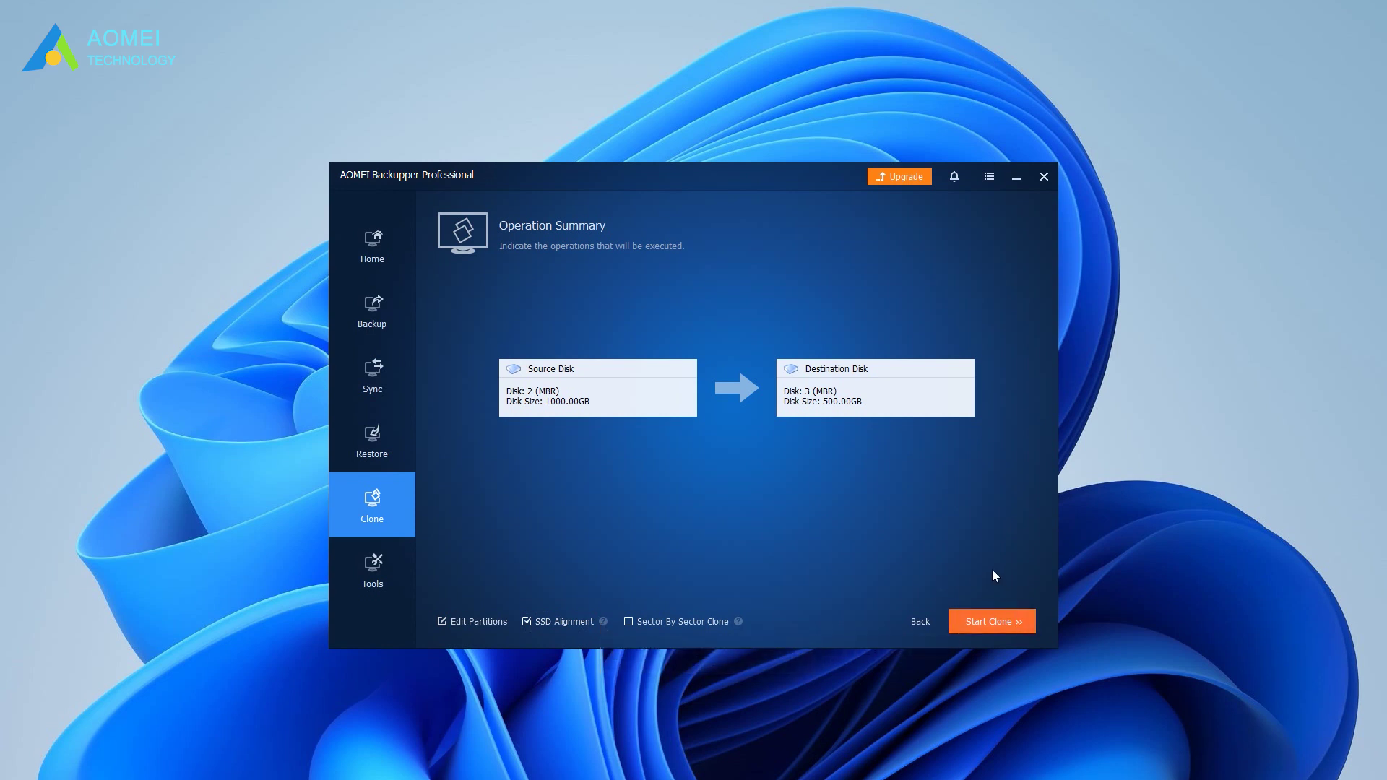